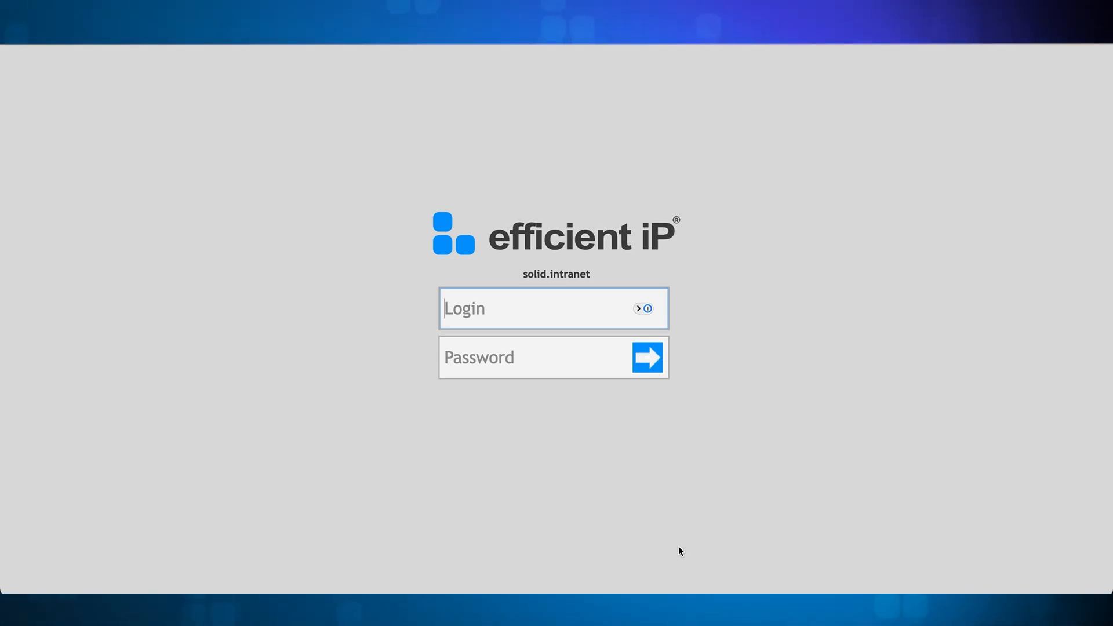
Step: Log in to SOLIDserver as ipmadmin with the account password
{"action": "type", "text": "ipmadmin"}
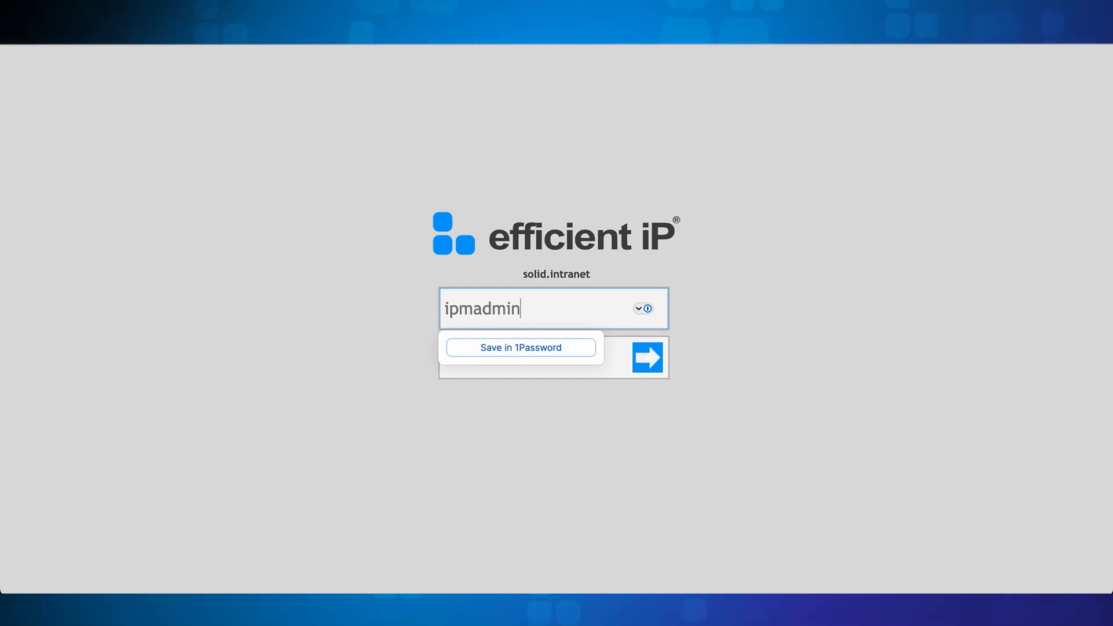
{"action": "key", "text": "Tab"}
{"action": "type", "text": "admin"}
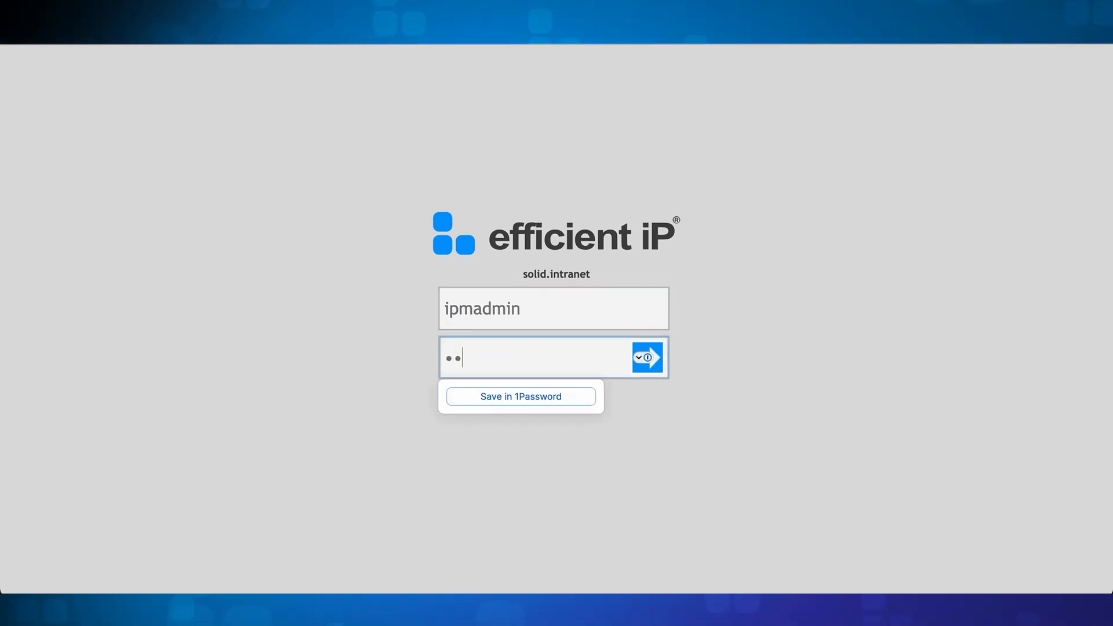
{"action": "key", "text": "Return"}
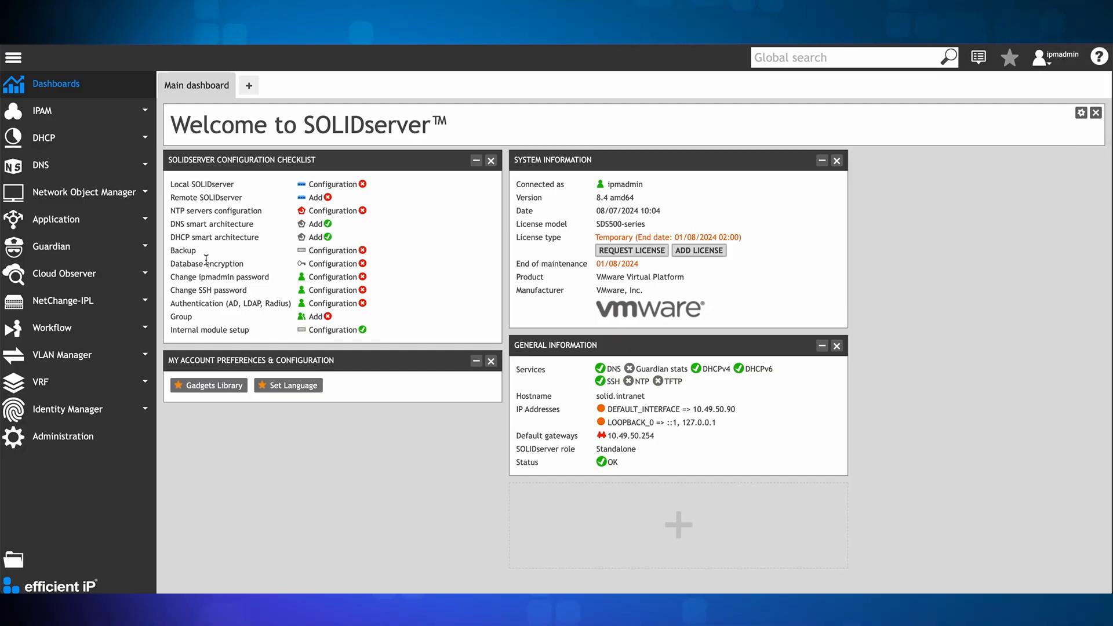
Step: Review the Cloud Observer folders, instances, networks and addresses, ending at its remediation list
{"action": "left_click", "coordinate": [49, 277]}
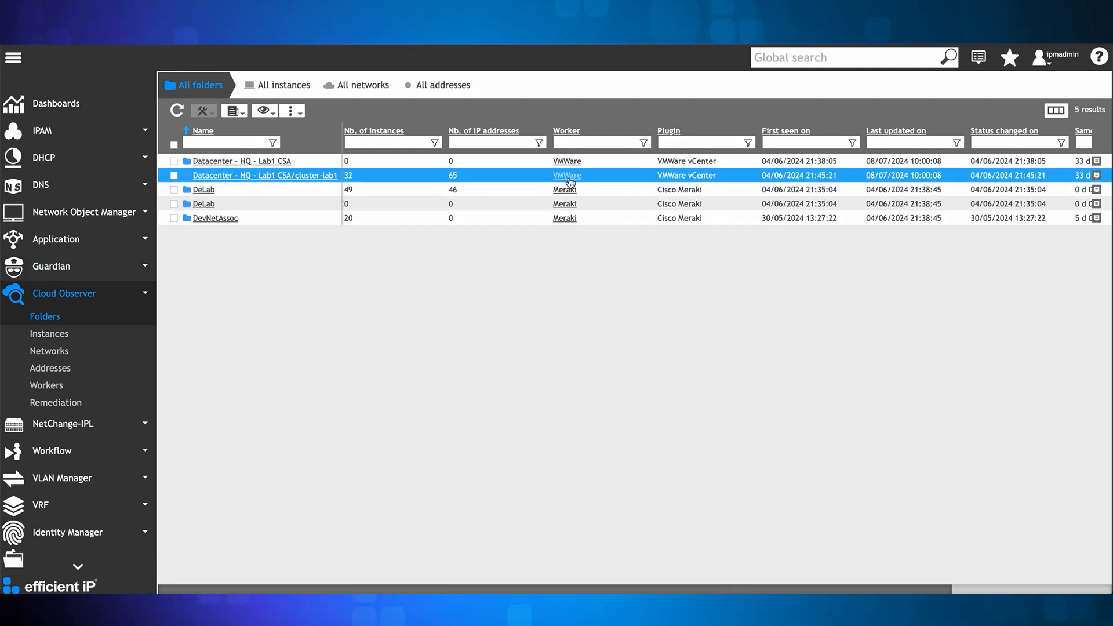
{"action": "left_click", "coordinate": [61, 334]}
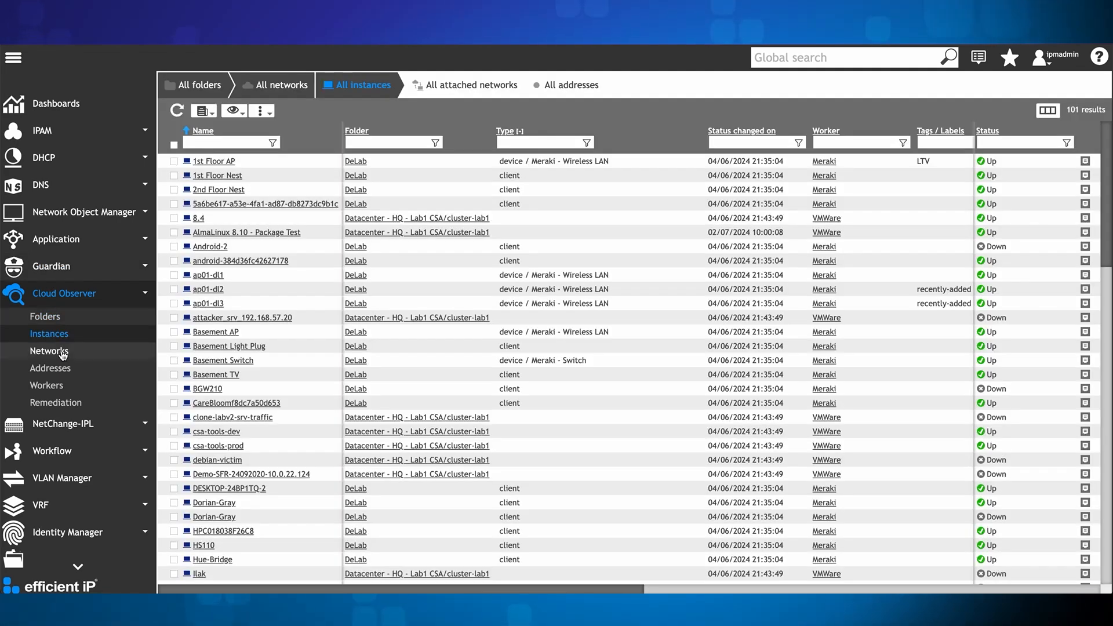
{"action": "left_click", "coordinate": [63, 355]}
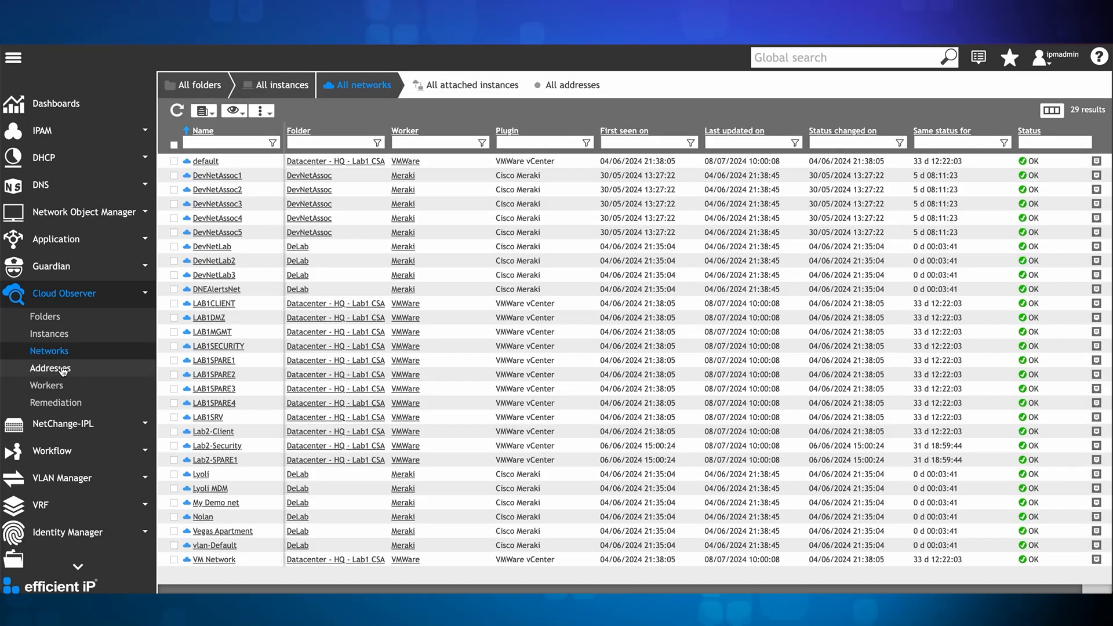
{"action": "left_click", "coordinate": [64, 370]}
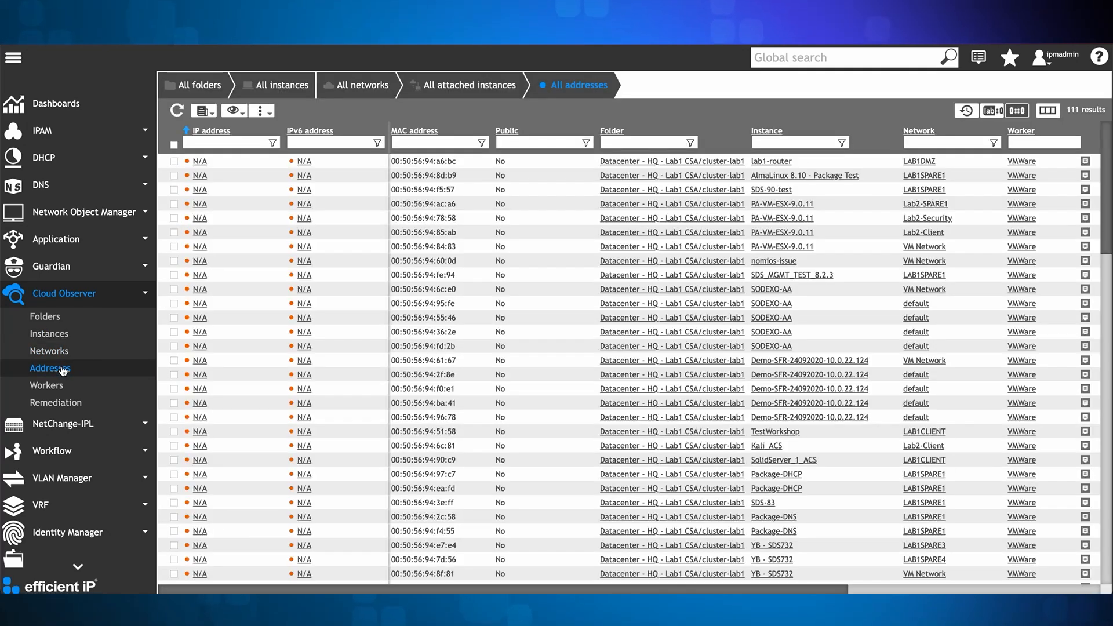
{"action": "left_click", "coordinate": [60, 404]}
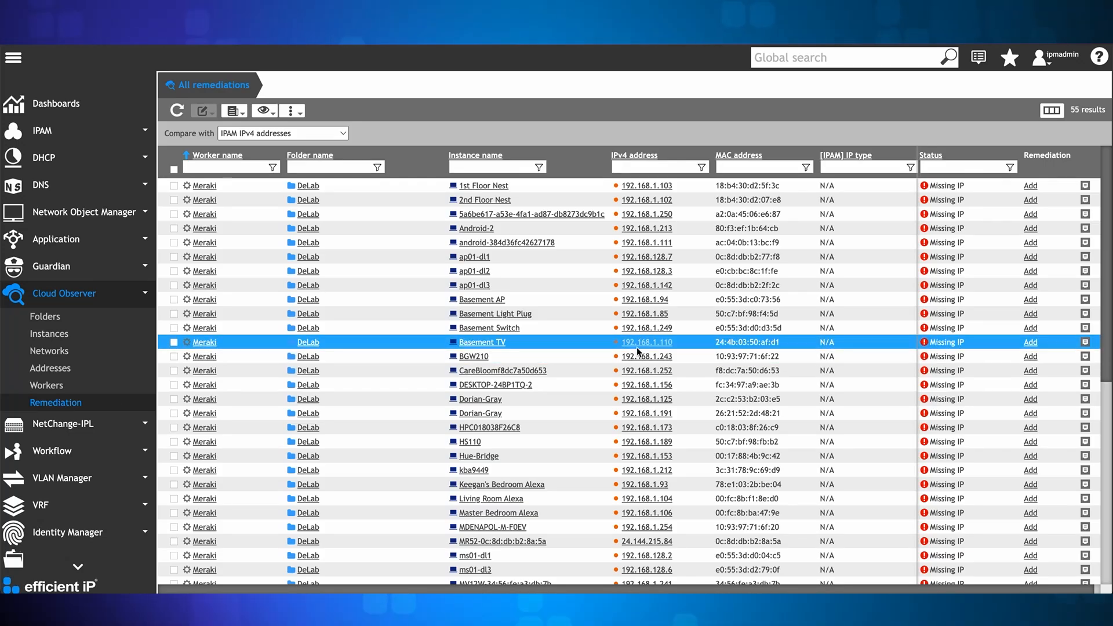
Step: Remediate the differing MAC of csa-tools-prod (10.0.80.11) in the IPAM, accepting that DHCP statics may be altered
{"action": "scroll", "coordinate": [636, 348], "scroll_direction": "down", "scroll_amount": 7}
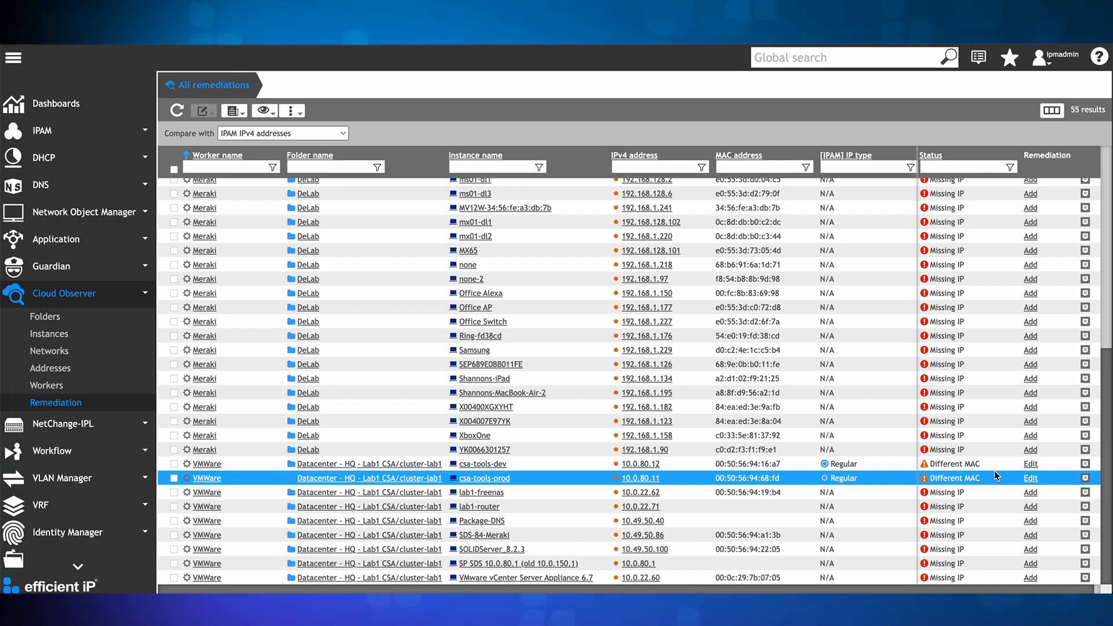
{"action": "left_click", "coordinate": [1030, 478]}
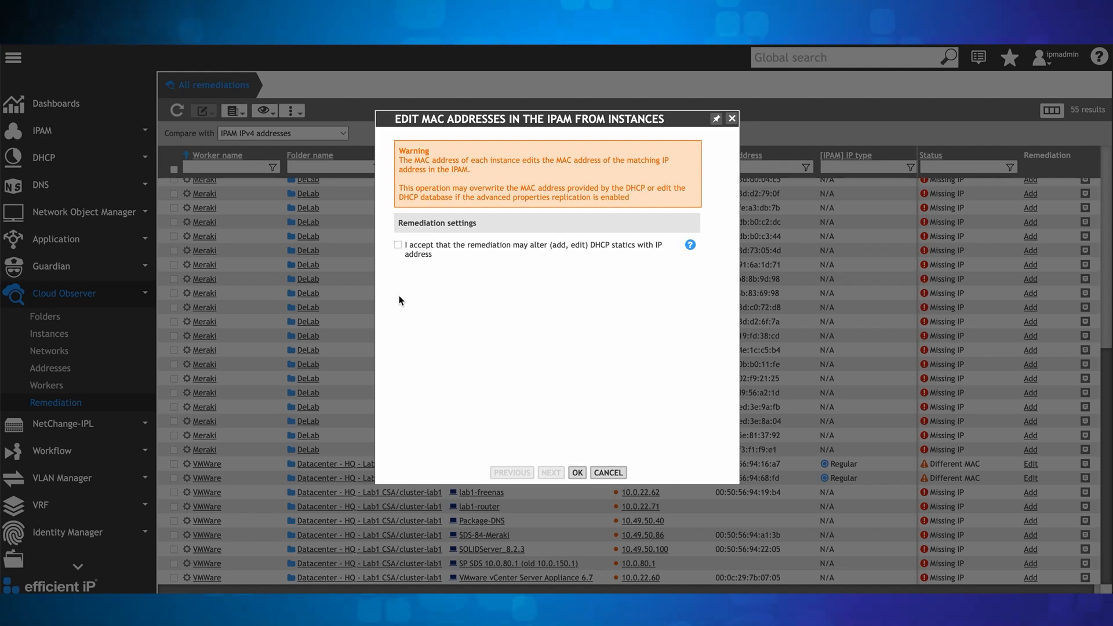
{"action": "left_click", "coordinate": [398, 245]}
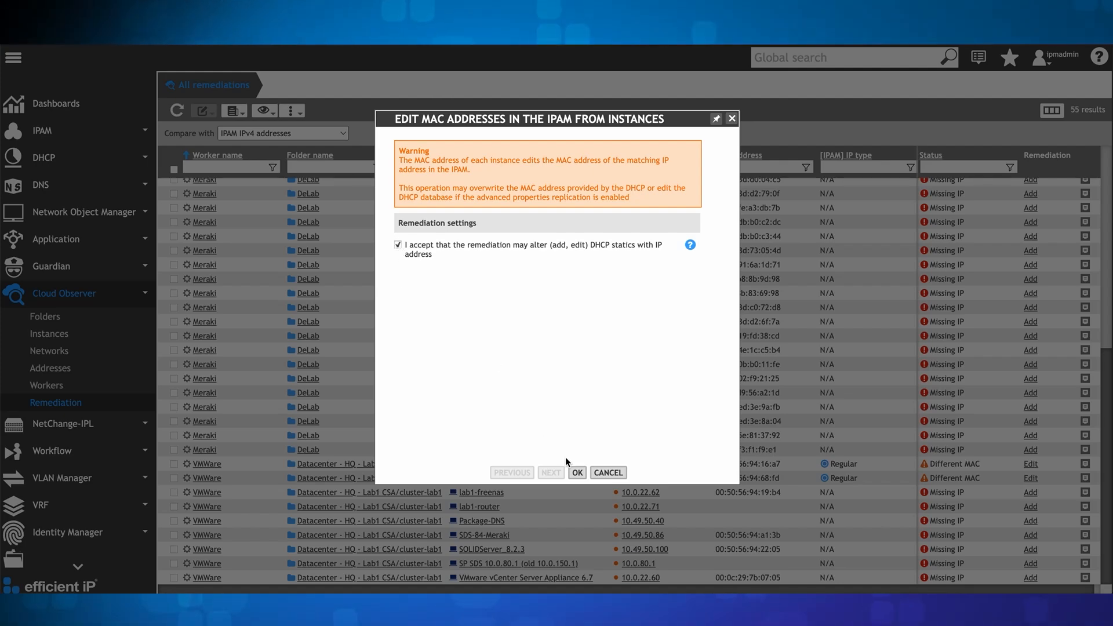
{"action": "left_click", "coordinate": [577, 473]}
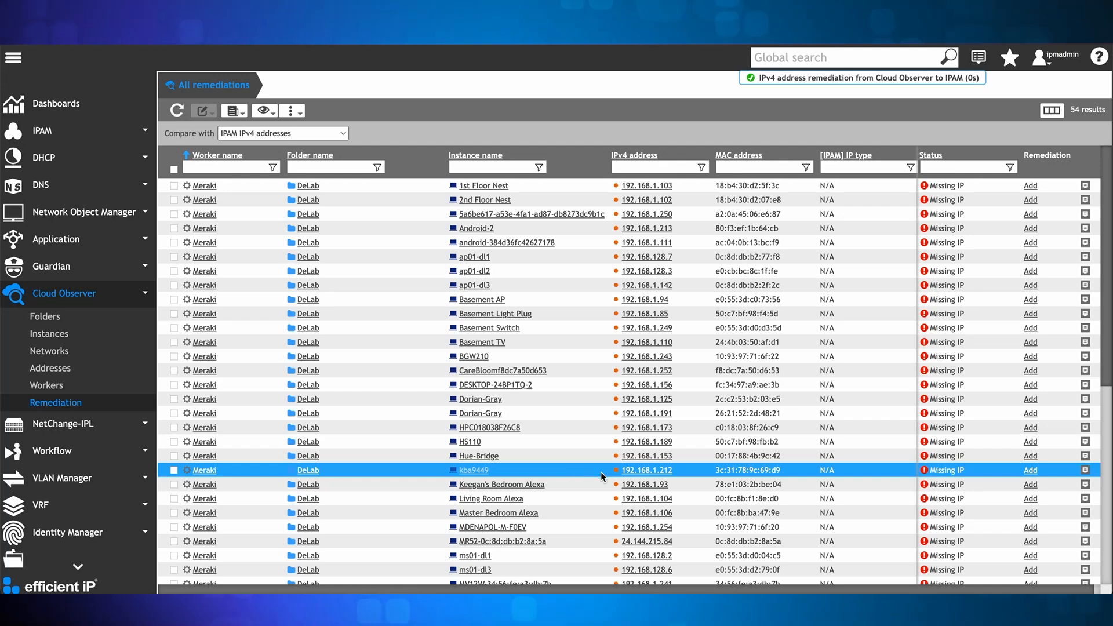
Step: Examine the updated remediation list and the addresses of the 10.0.80.0/24 network in the IPAM
{"action": "scroll", "coordinate": [810, 498], "scroll_direction": "down", "scroll_amount": 6}
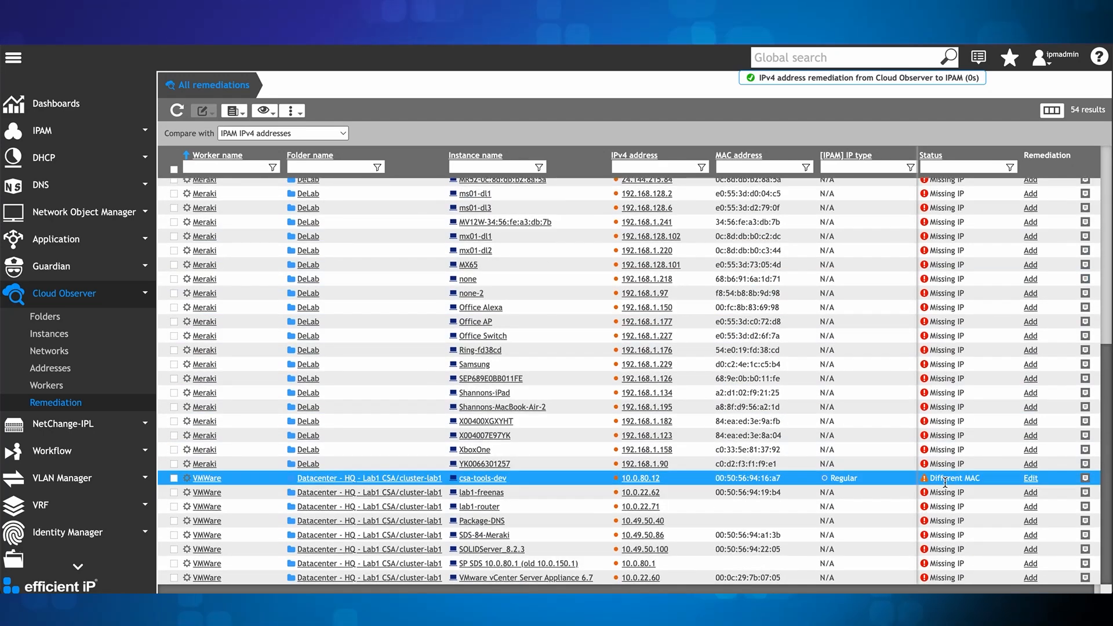
{"action": "left_click", "coordinate": [65, 132]}
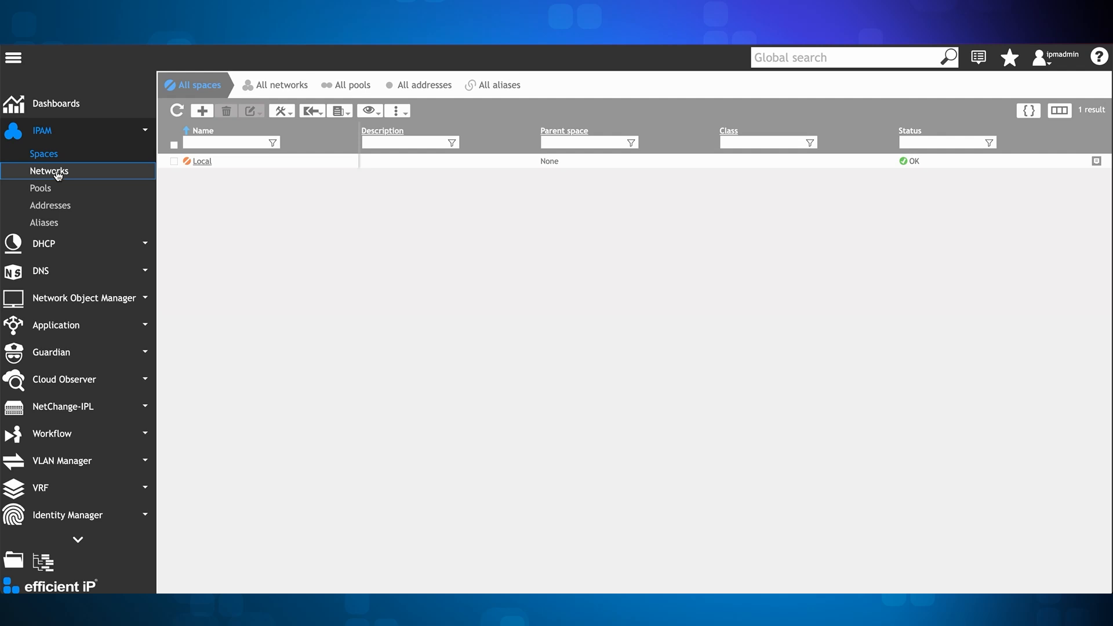
{"action": "left_click", "coordinate": [57, 171]}
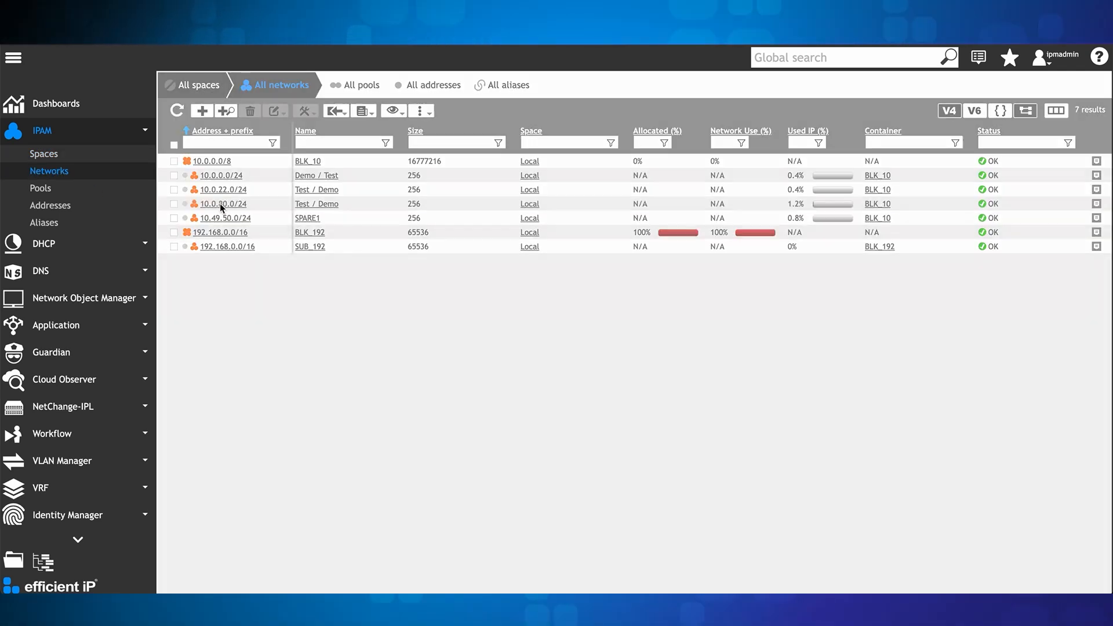
{"action": "left_click", "coordinate": [220, 204]}
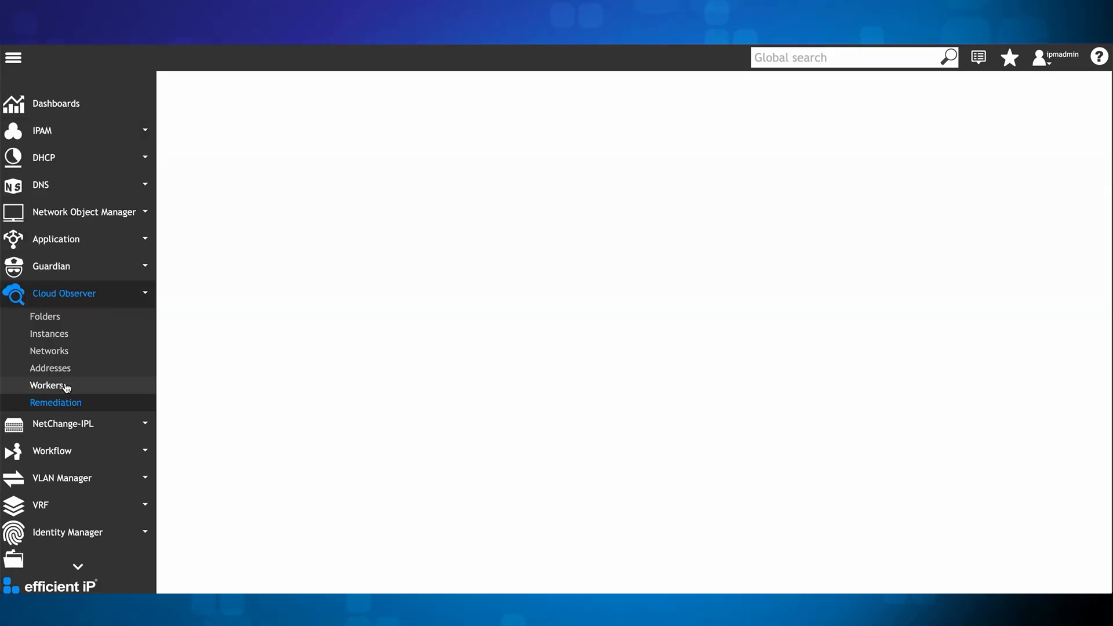
Step: Add the missing SDS-84-Meraki address from Cloud Observer to the IPAM, naming it by Shortname only and accepting DNS record and DHCP static changes
{"action": "scroll", "coordinate": [969, 368], "scroll_direction": "down", "scroll_amount": 5}
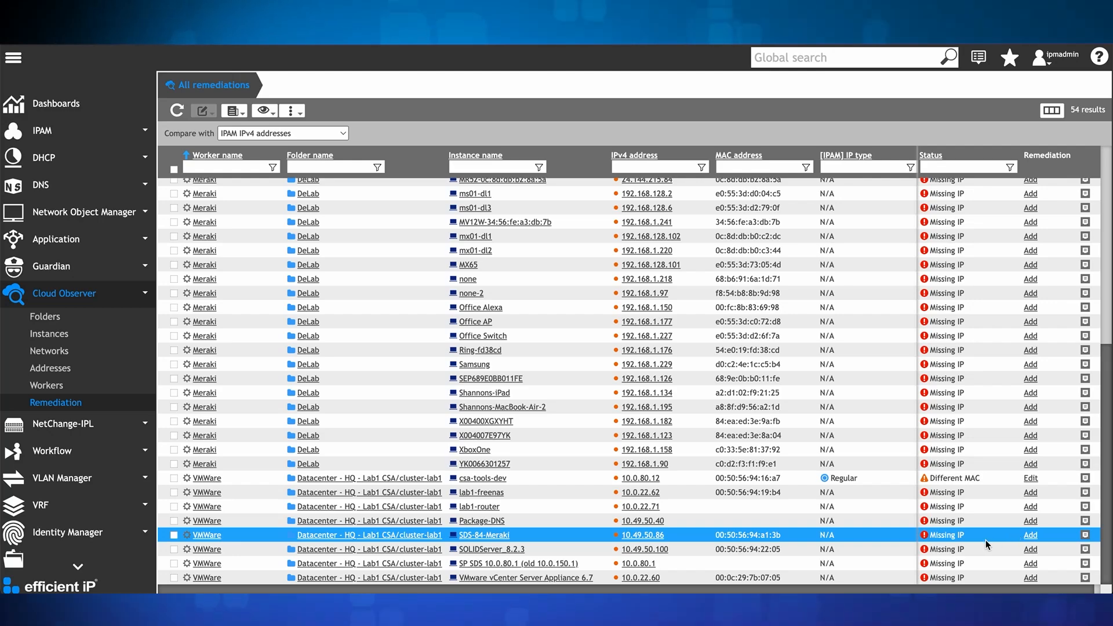
{"action": "left_click", "coordinate": [1029, 538]}
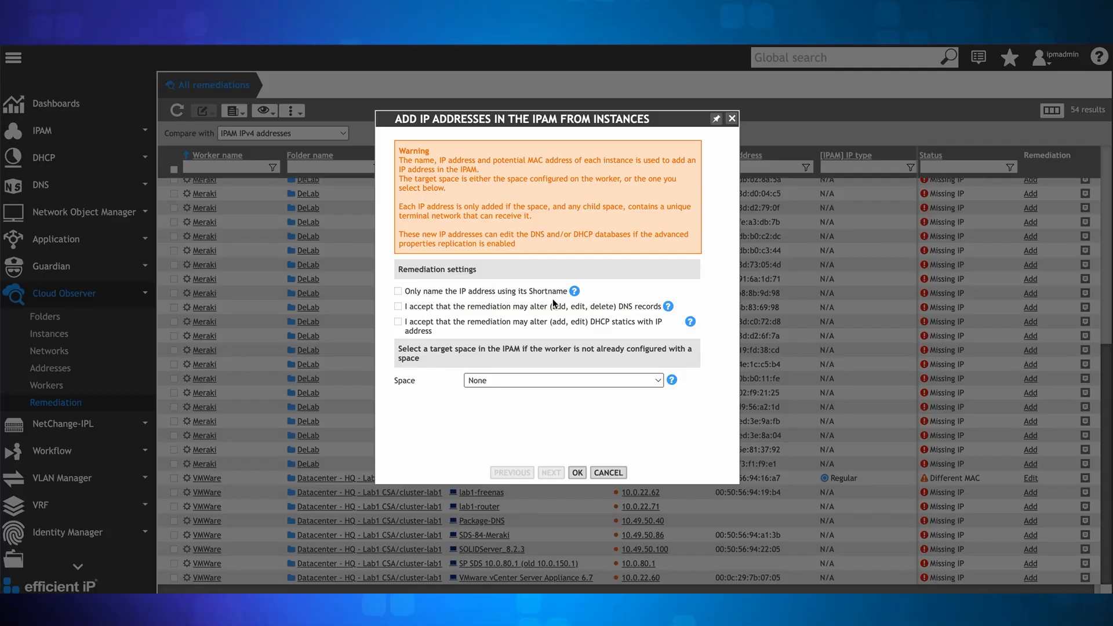
{"action": "left_click", "coordinate": [397, 292]}
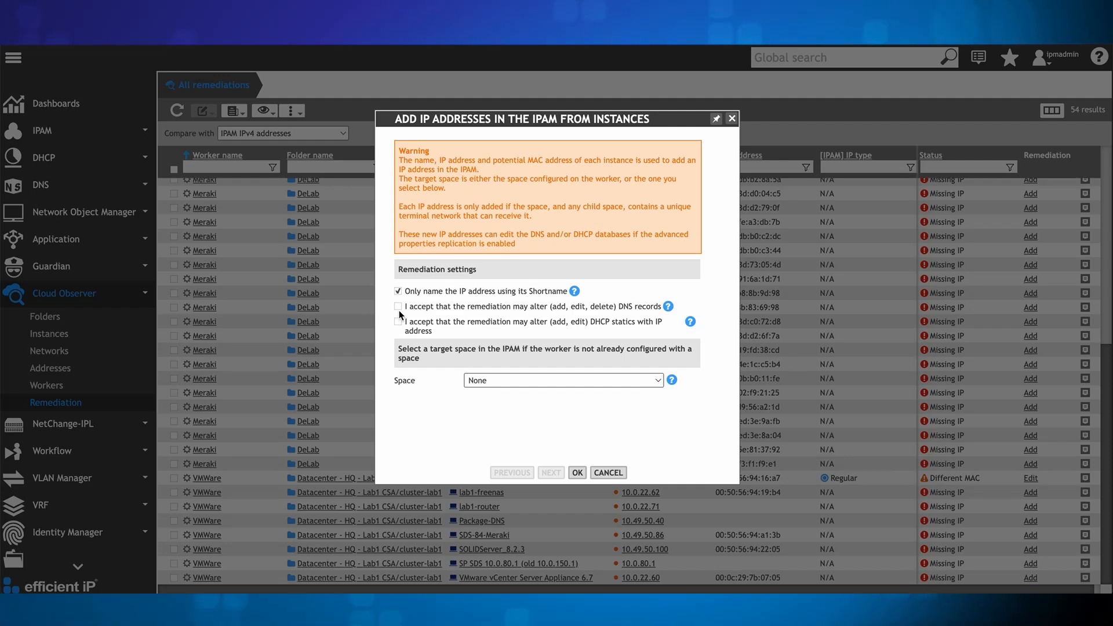
{"action": "left_click", "coordinate": [398, 306]}
{"action": "left_click", "coordinate": [398, 321]}
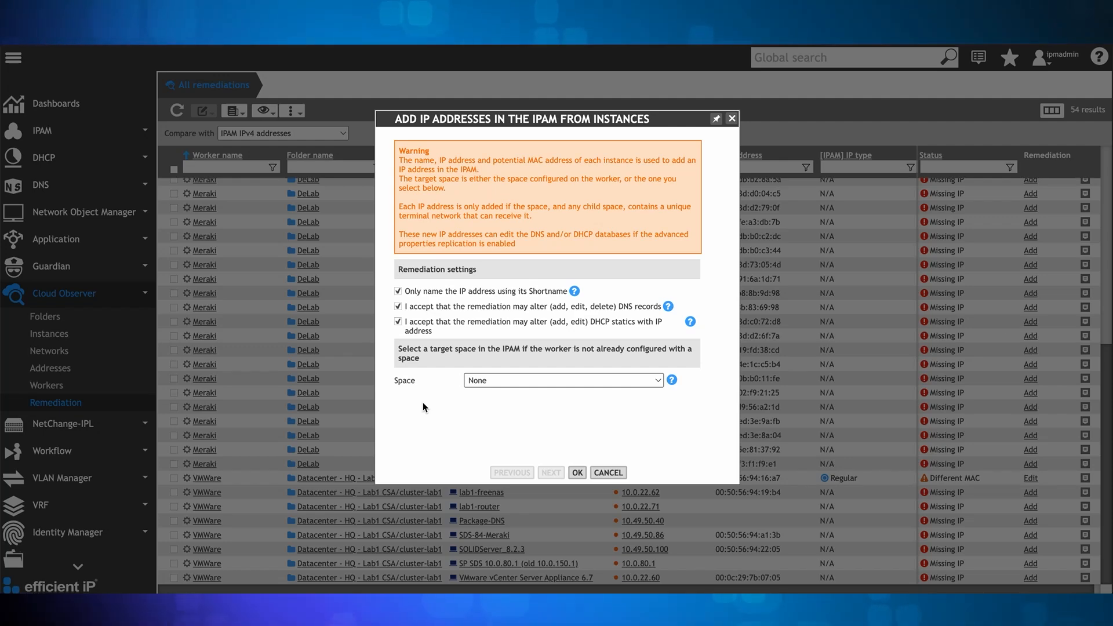
{"action": "left_click", "coordinate": [579, 472]}
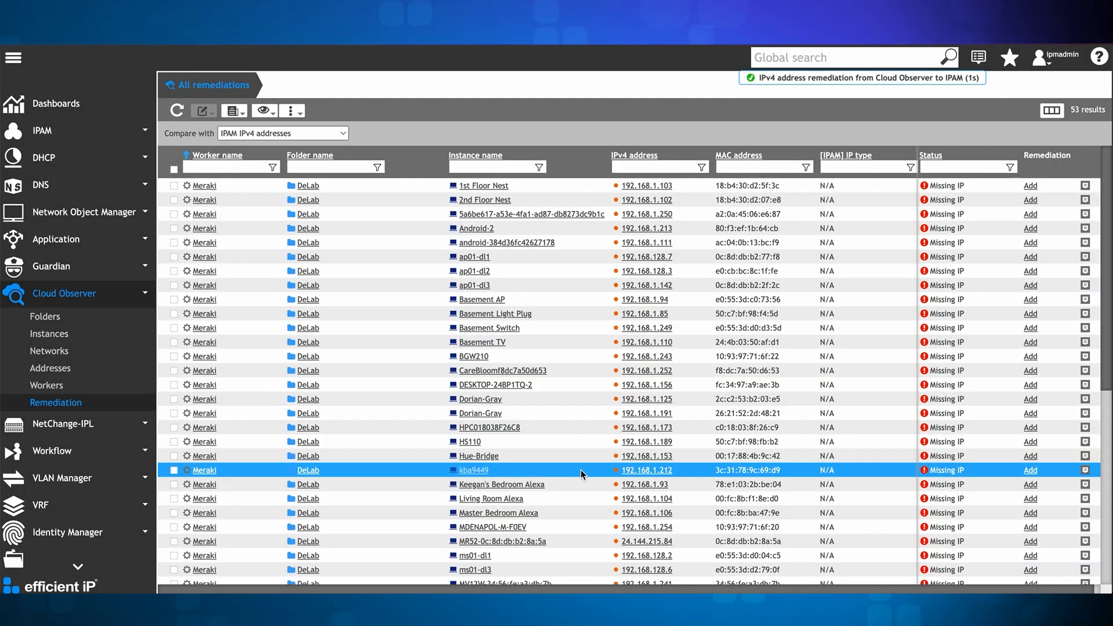
Step: Review the properties, audit and operation details of 10.49.50.86 in the IPAM's SPARE1 network
{"action": "scroll", "coordinate": [580, 470], "scroll_direction": "down", "scroll_amount": 5}
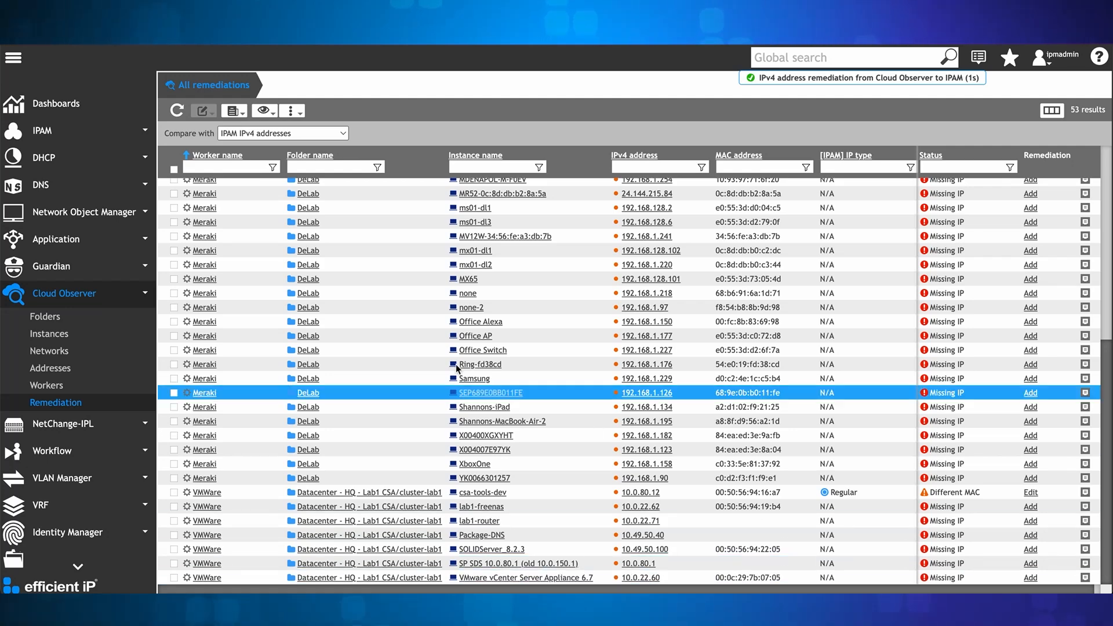
{"action": "left_click", "coordinate": [57, 129]}
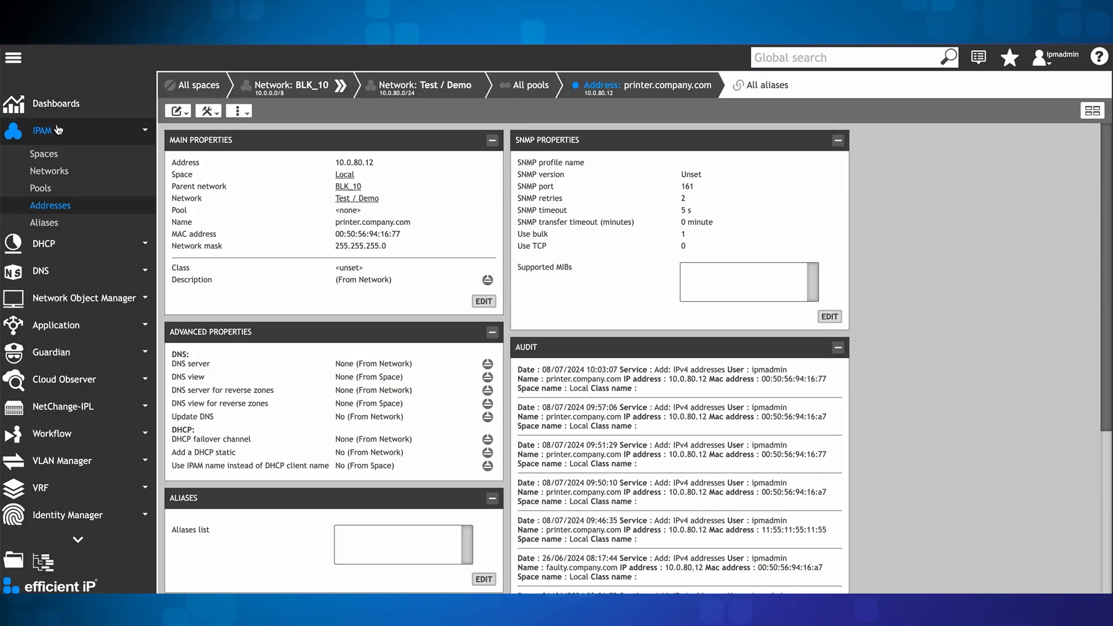
{"action": "left_click", "coordinate": [52, 170]}
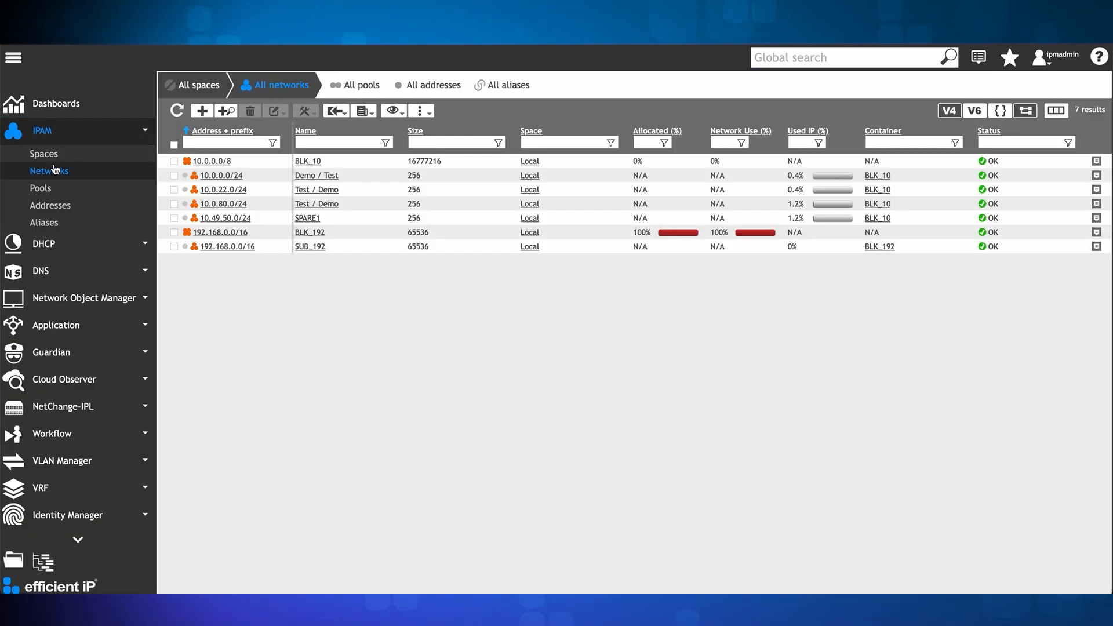
{"action": "left_click", "coordinate": [217, 218]}
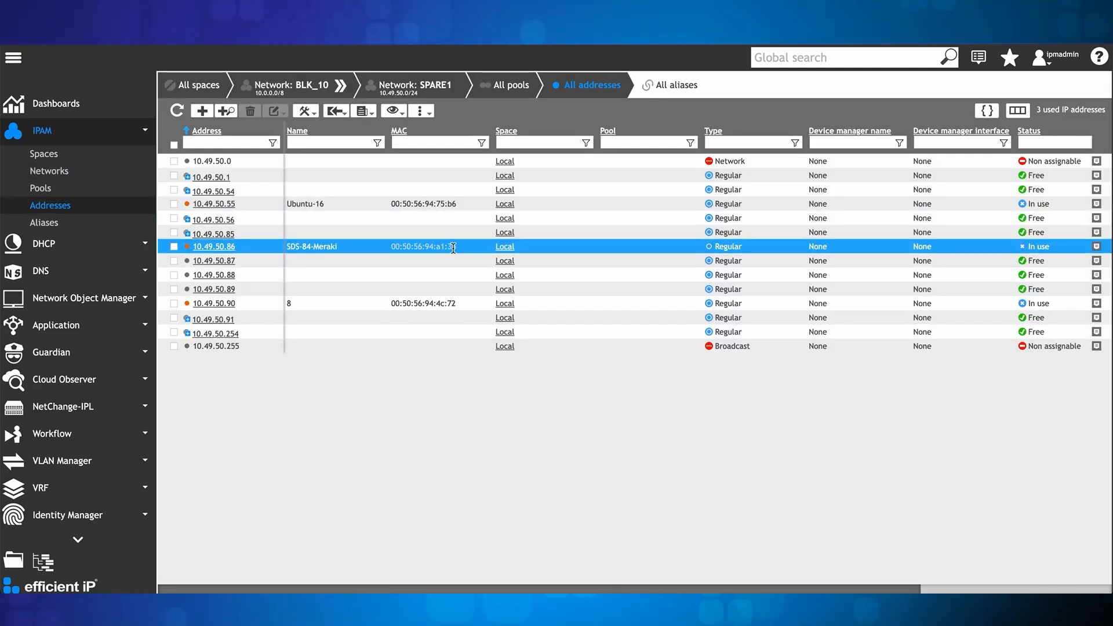
{"action": "left_click", "coordinate": [1097, 247]}
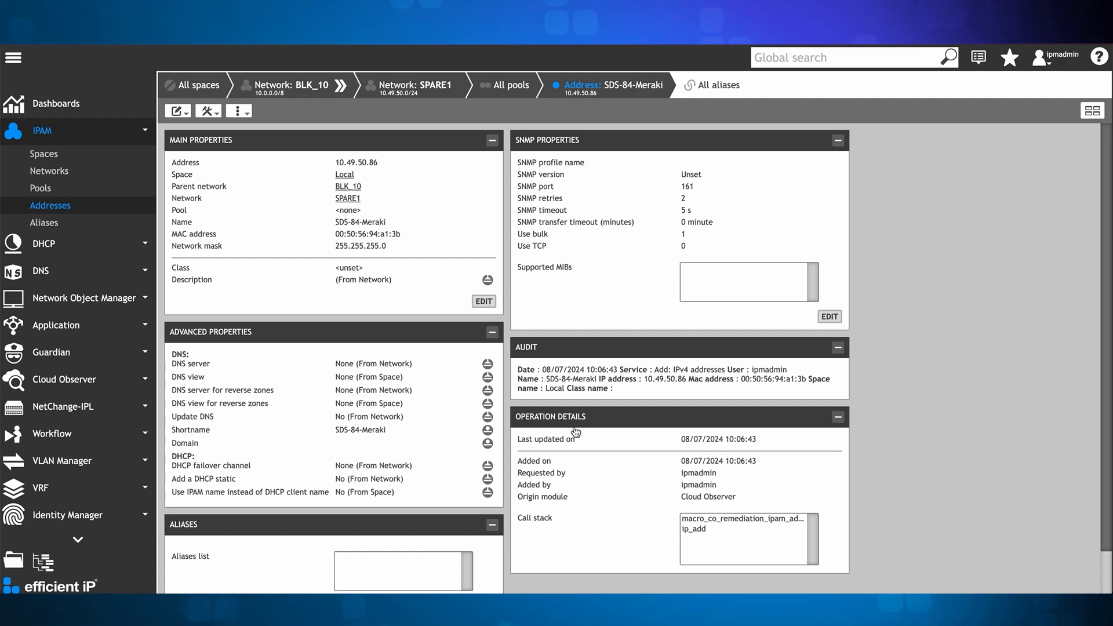
{"action": "scroll", "coordinate": [776, 413], "scroll_direction": "down", "scroll_amount": 1}
{"action": "scroll", "coordinate": [776, 413], "scroll_direction": "up", "scroll_amount": 1}
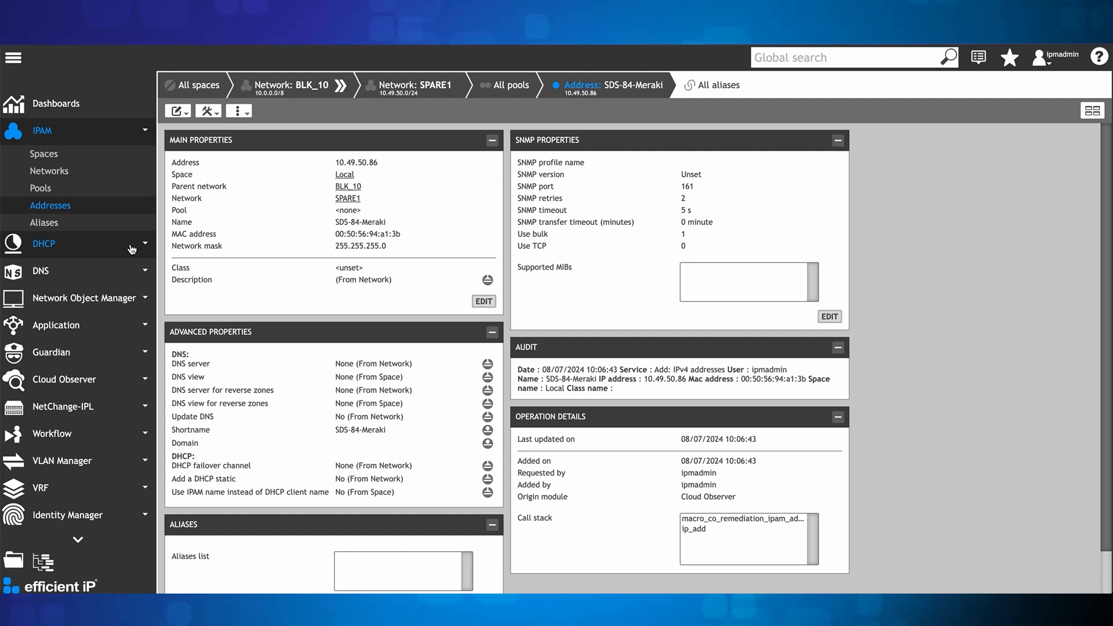
Step: Review the network devices, routes, addresses and VLANs discovered by NetChange-IPL
{"action": "left_click", "coordinate": [75, 408]}
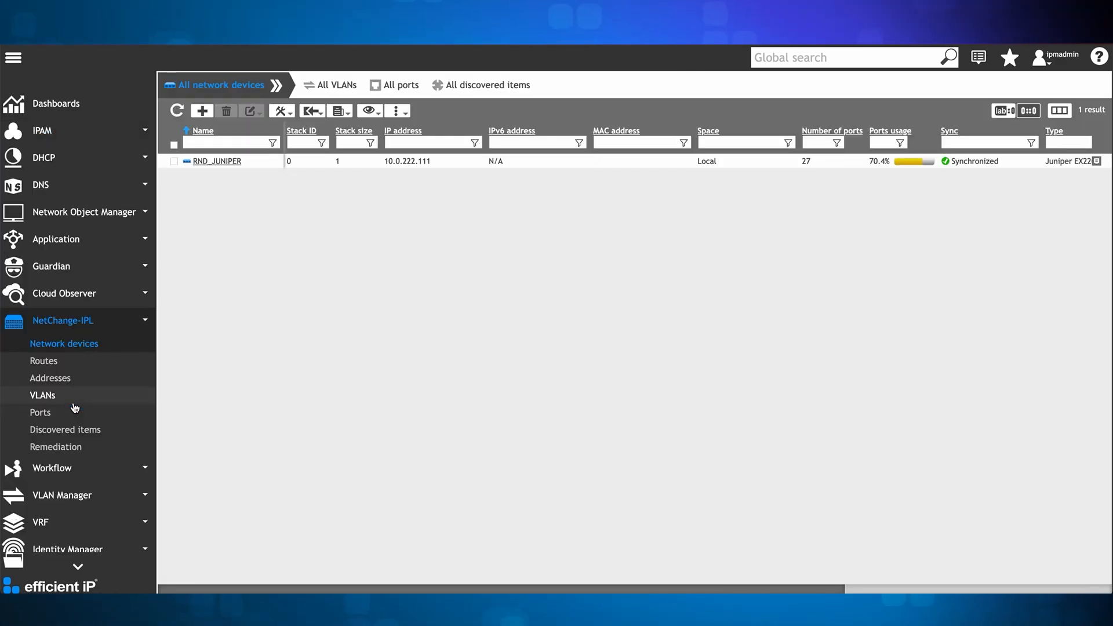
{"action": "left_click", "coordinate": [50, 362]}
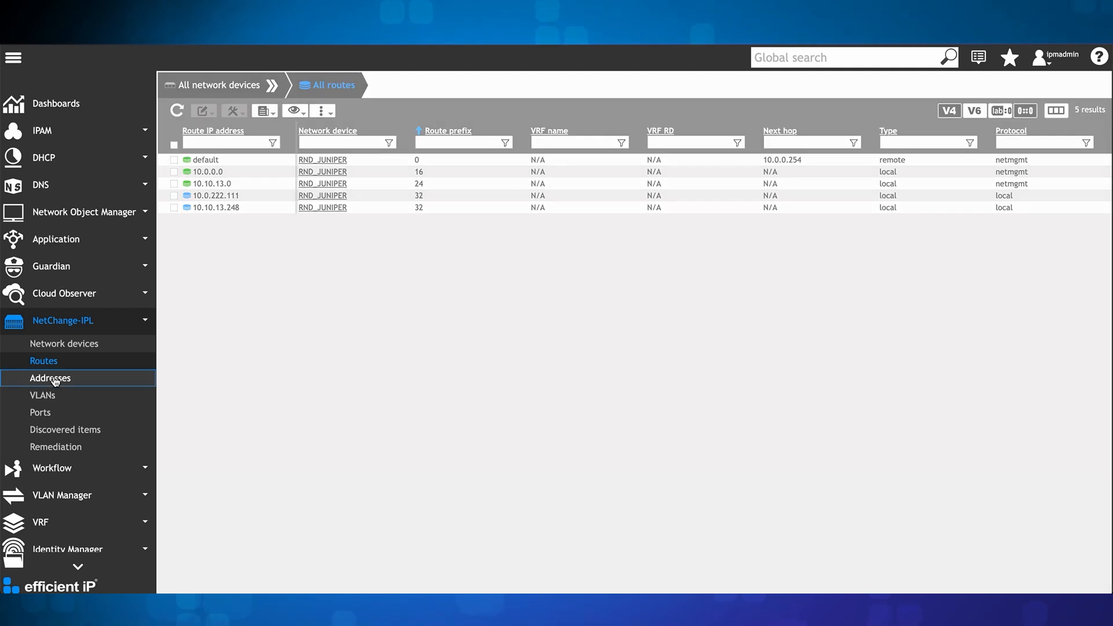
{"action": "left_click", "coordinate": [50, 379]}
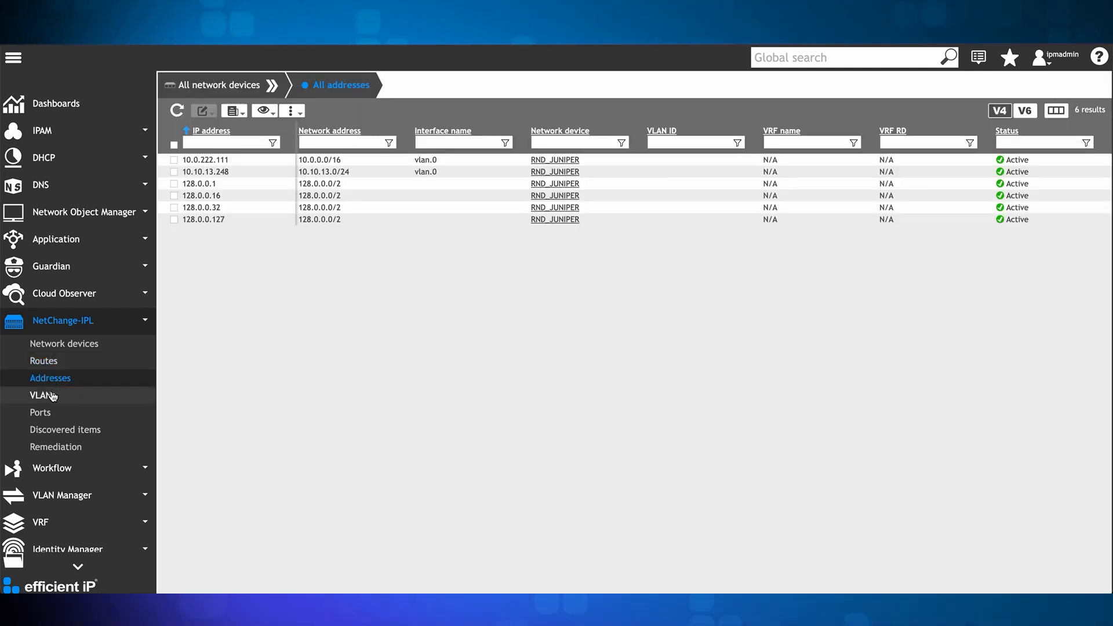
{"action": "left_click", "coordinate": [51, 396]}
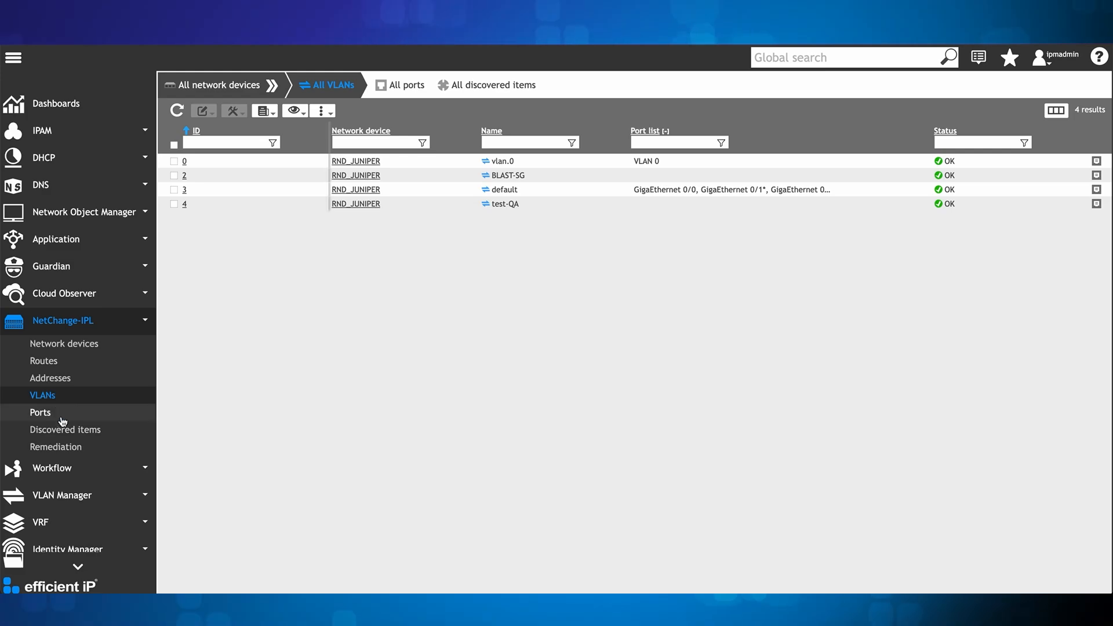
Step: Set the NetChange-IPL remediation list to compare with IPAM IPv4 networks (from routes)
{"action": "left_click", "coordinate": [65, 447]}
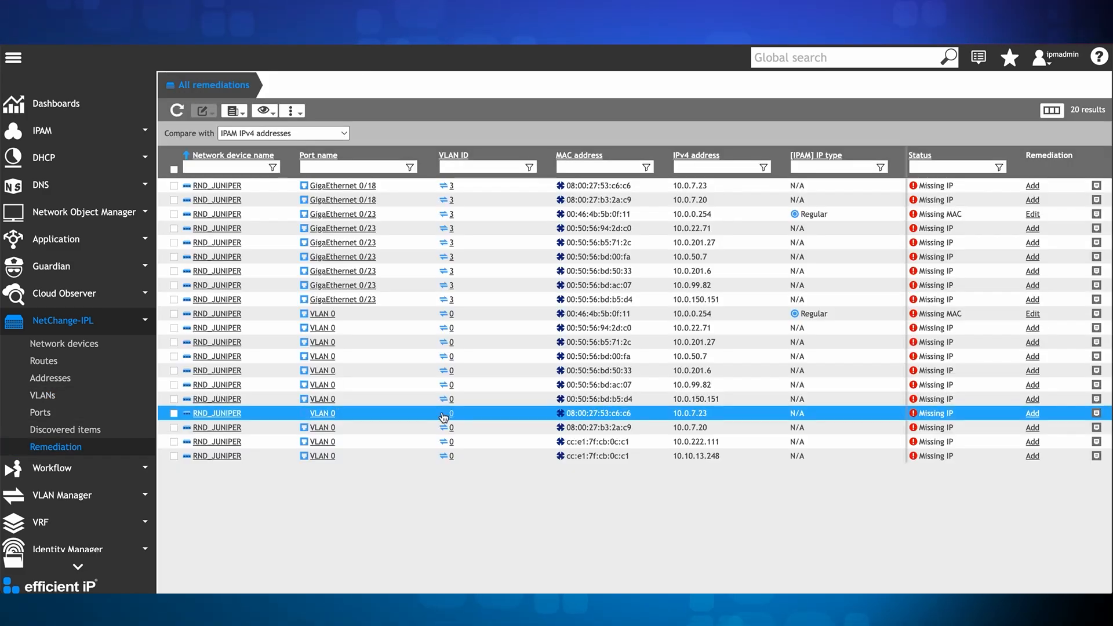
{"action": "left_click", "coordinate": [331, 134]}
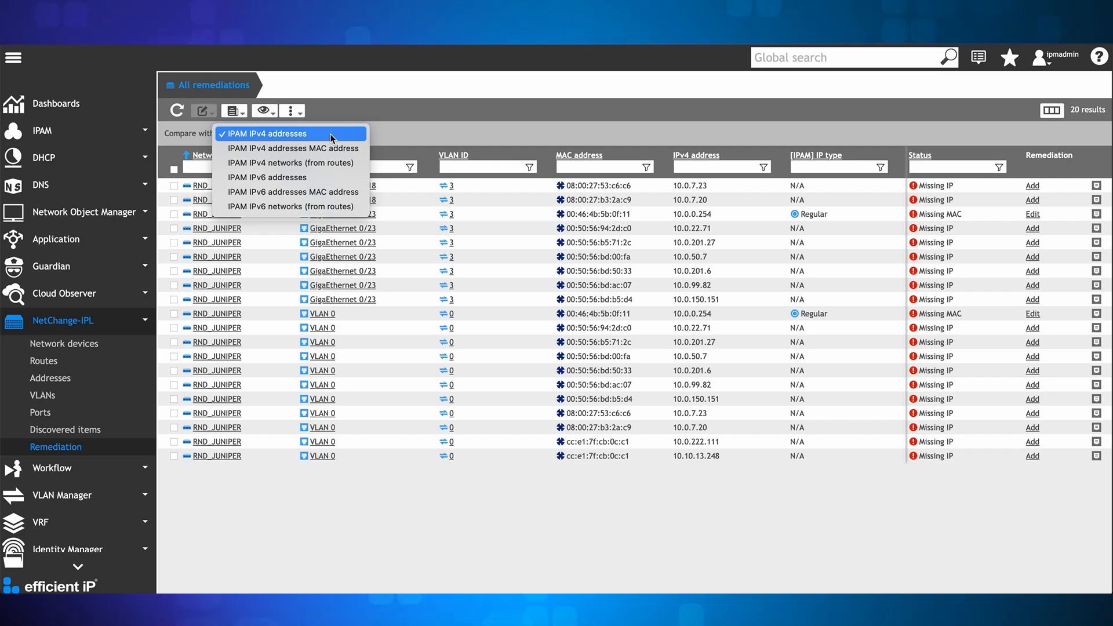
{"action": "left_click", "coordinate": [356, 166]}
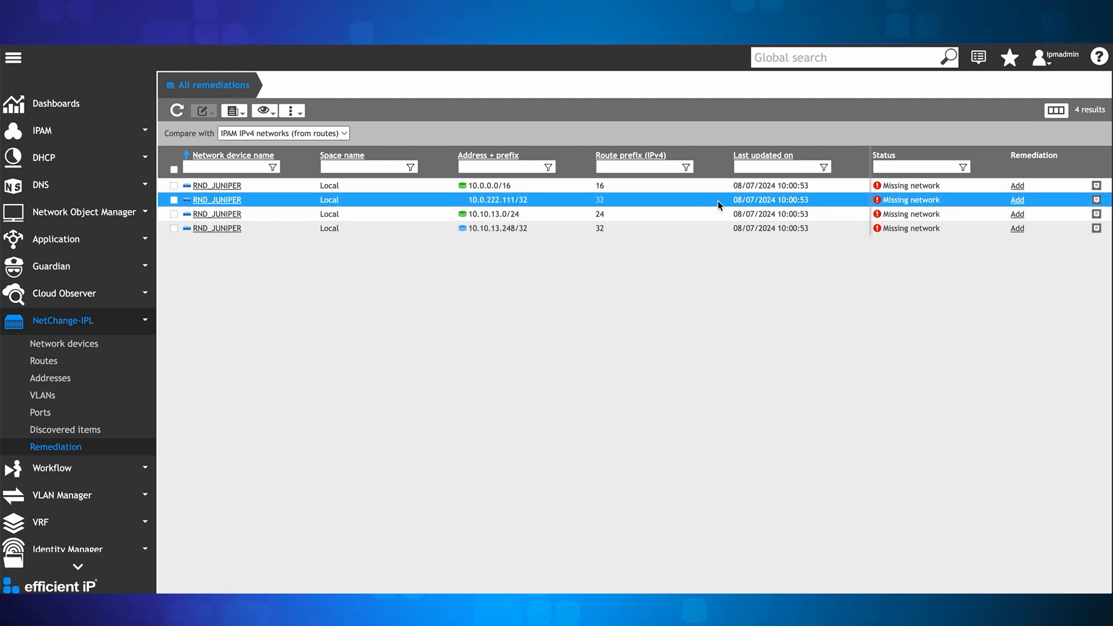
Step: Add the missing 10.0.222.111/32 route to the IPAM as a terminal network and locate it in the network list
{"action": "left_click", "coordinate": [1018, 200]}
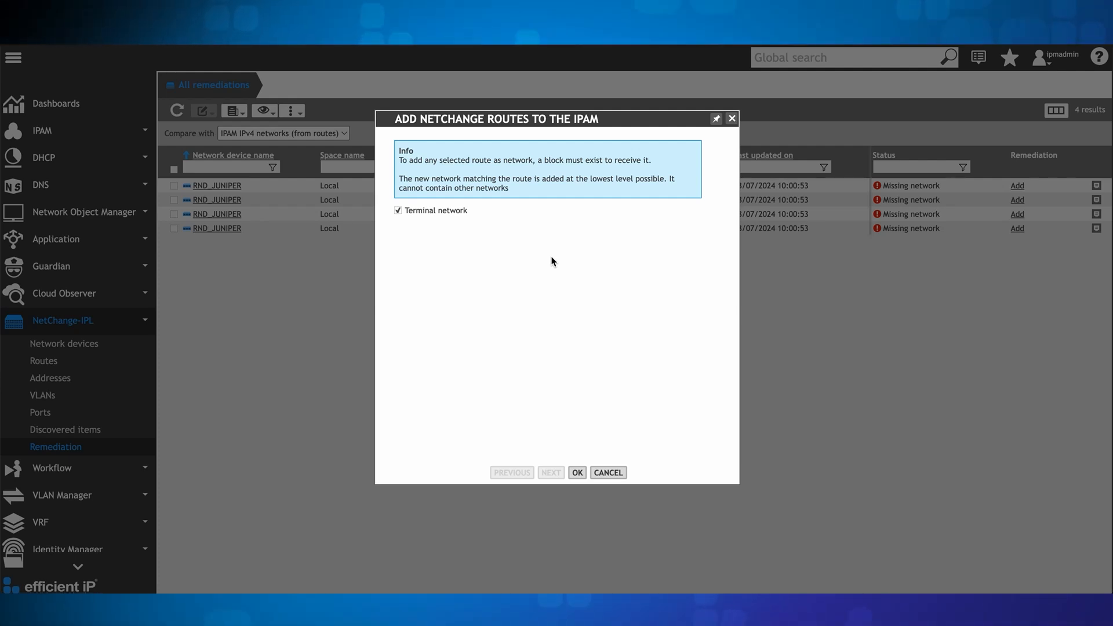
{"action": "left_click", "coordinate": [578, 472]}
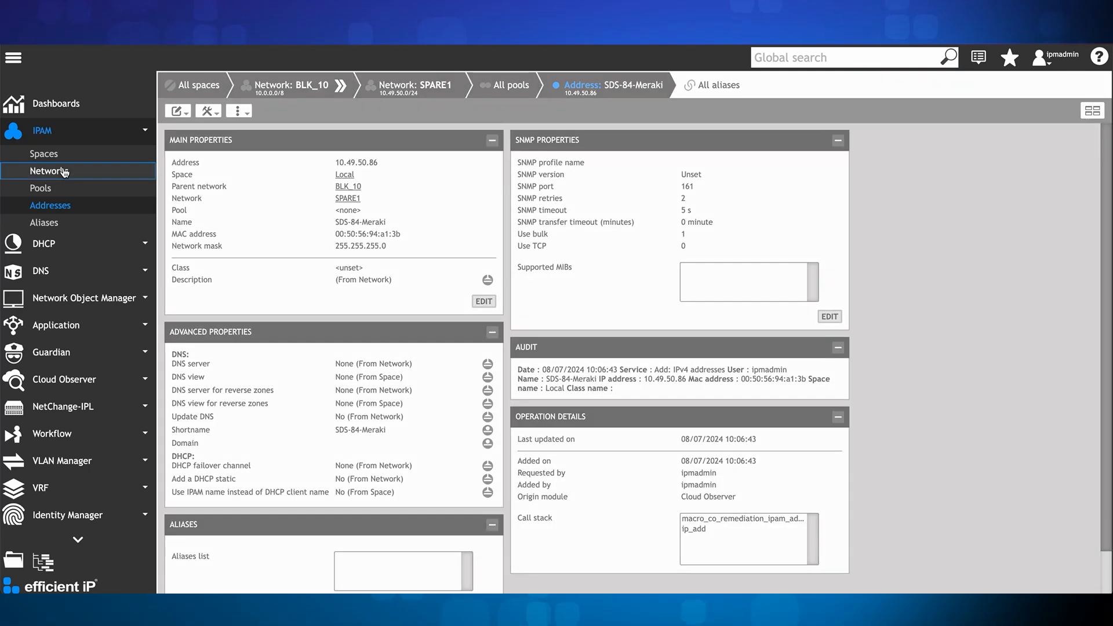
{"action": "left_click", "coordinate": [65, 172]}
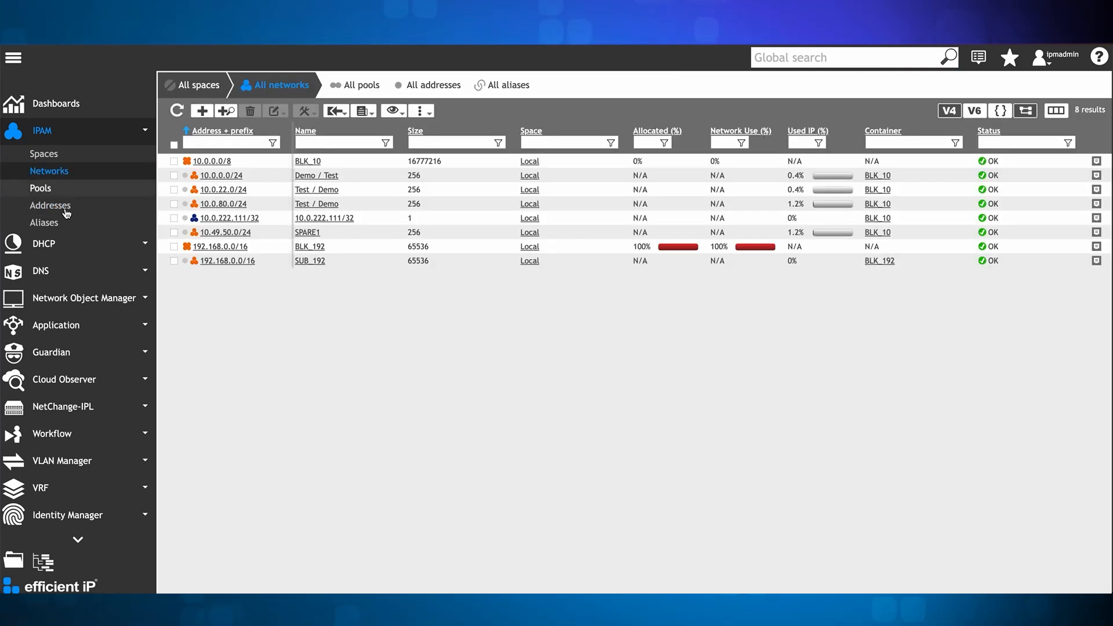
{"action": "left_click", "coordinate": [257, 223]}
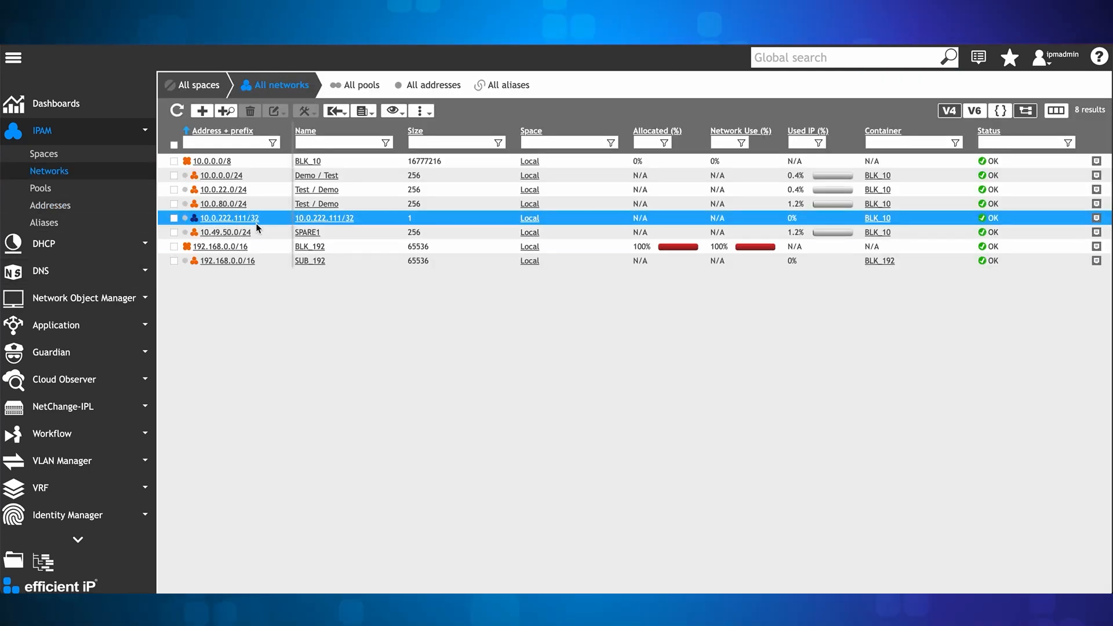